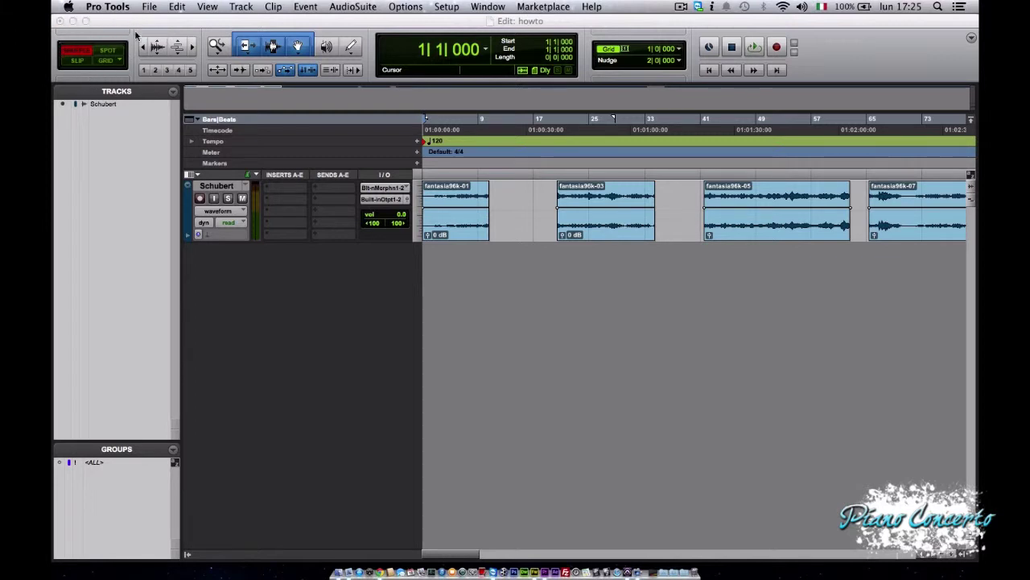
# - In Shuffle mode, move the clip fantasia96k-01 against the start of fantasia96k-03 and return it to the session start
pyautogui.click(75, 49)
pyautogui.click(435, 191)
pyautogui.doubleClick(451, 223)
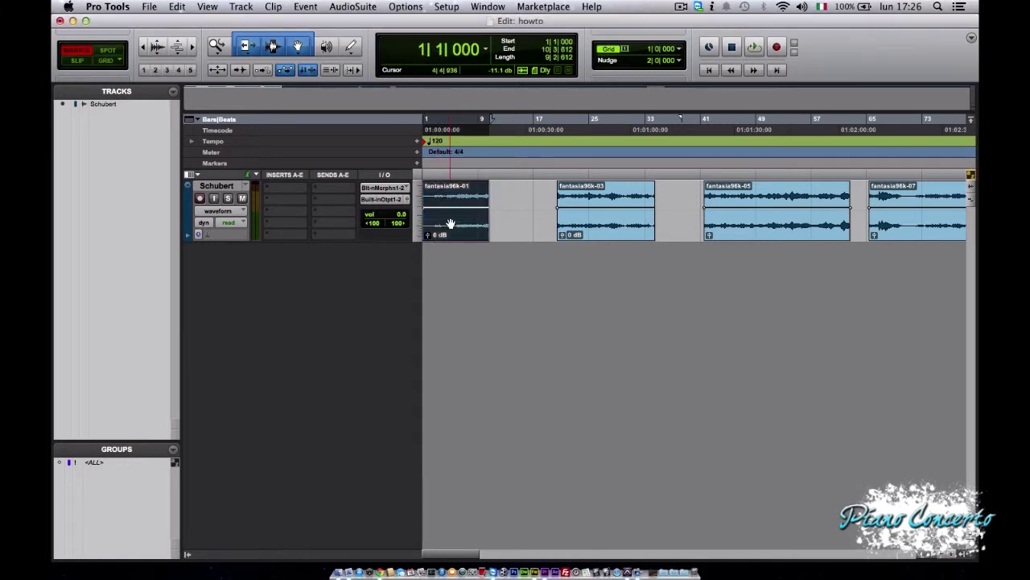
pyautogui.moveTo(514, 220); pyautogui.dragTo(563, 218)
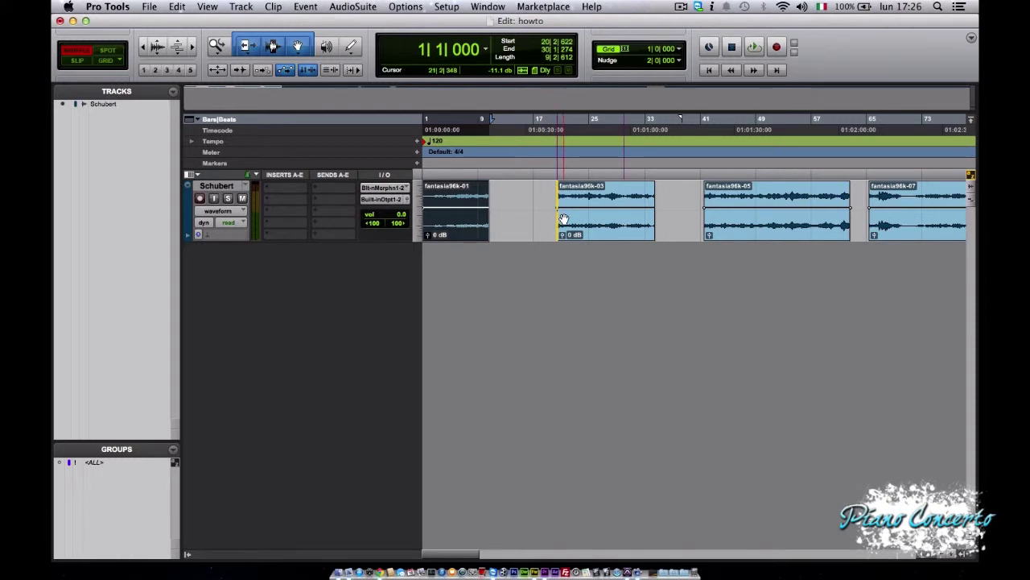
pyautogui.moveTo(563, 218); pyautogui.dragTo(580, 222)
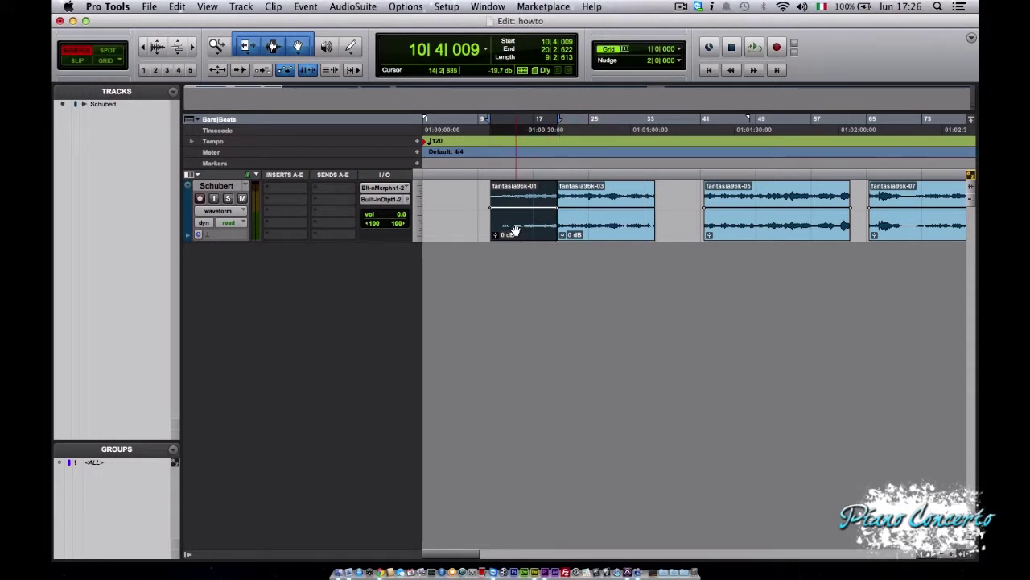
pyautogui.moveTo(466, 228); pyautogui.dragTo(438, 227)
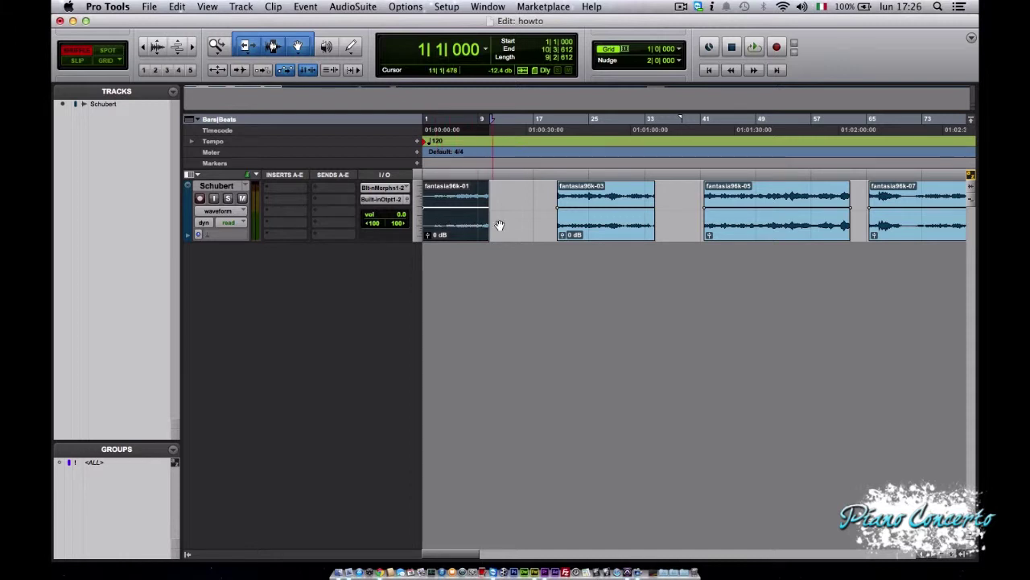
# - Shuffle fantasia96k-01 past fantasia96k-03 so the two clips swap order, and bring it back to the session start
pyautogui.moveTo(535, 226); pyautogui.dragTo(569, 225)
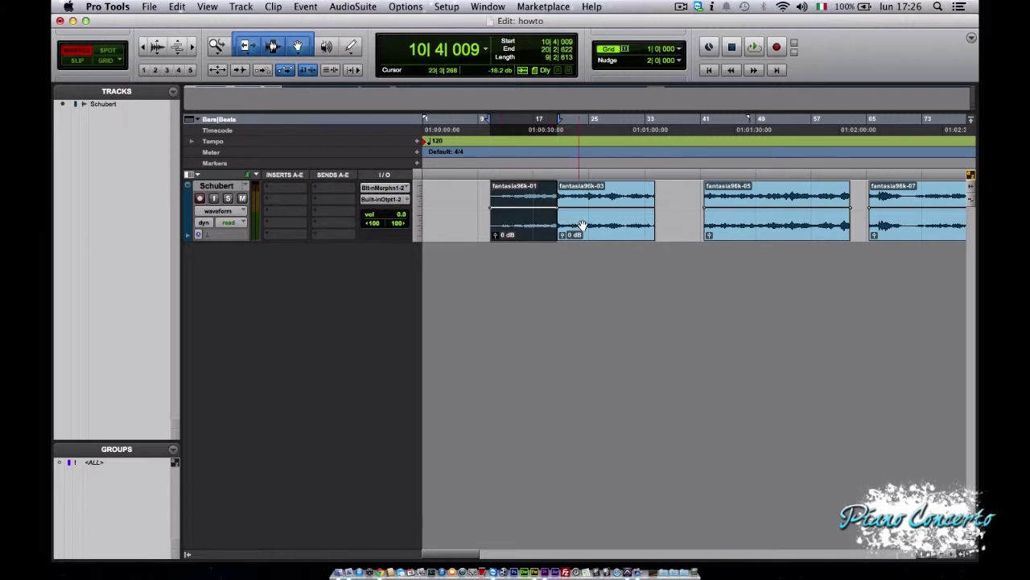
pyautogui.moveTo(531, 228); pyautogui.dragTo(645, 225)
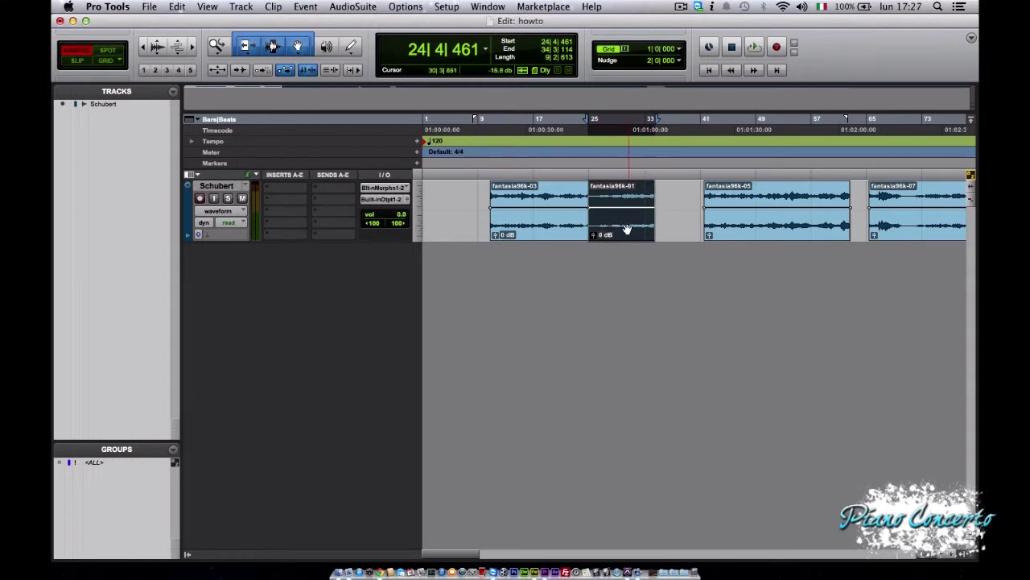
pyautogui.moveTo(627, 228); pyautogui.dragTo(671, 244)
pyautogui.moveTo(568, 226); pyautogui.dragTo(414, 217)
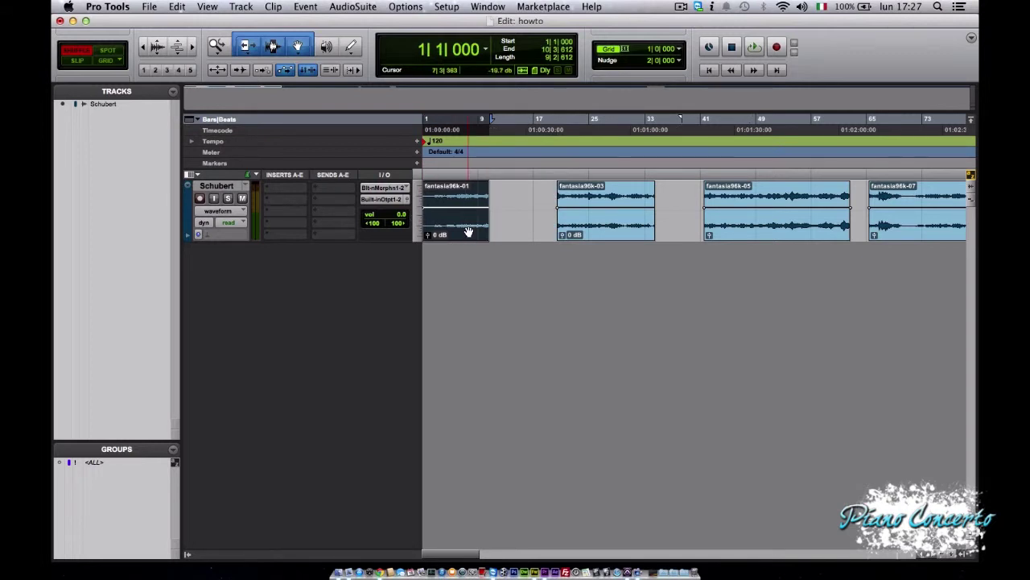
# - Switch to Spot mode and place the clip fantasia96k-01 at start position 4|3|015 in Bars|Beats
pyautogui.click(109, 51)
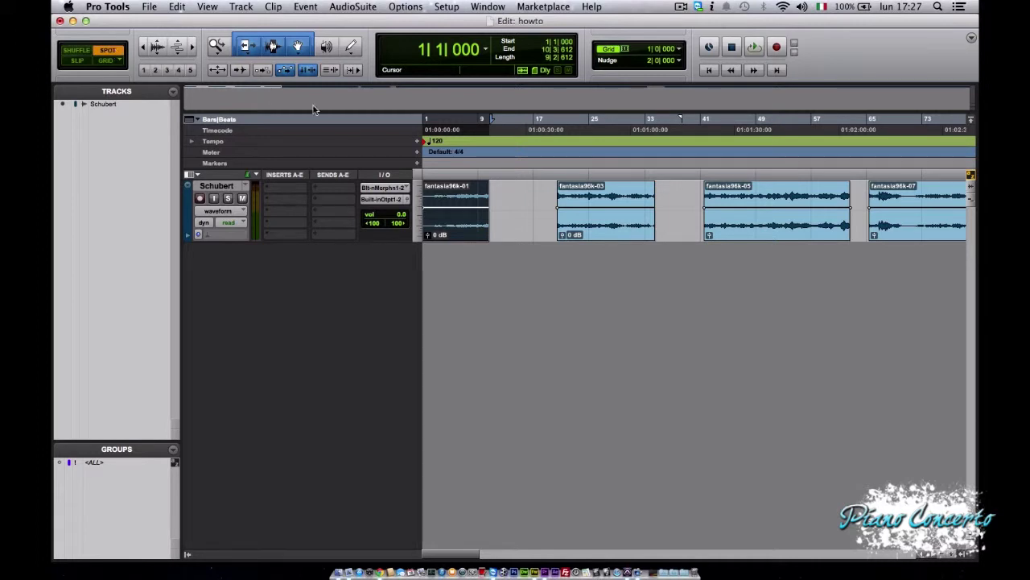
pyautogui.click(452, 226)
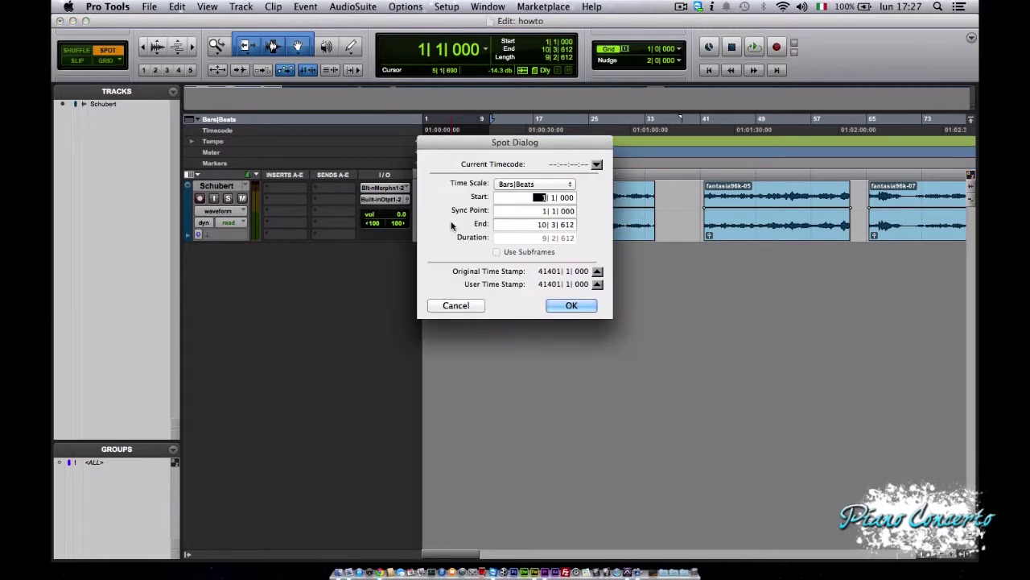
pyautogui.moveTo(480, 143); pyautogui.dragTo(499, 160)
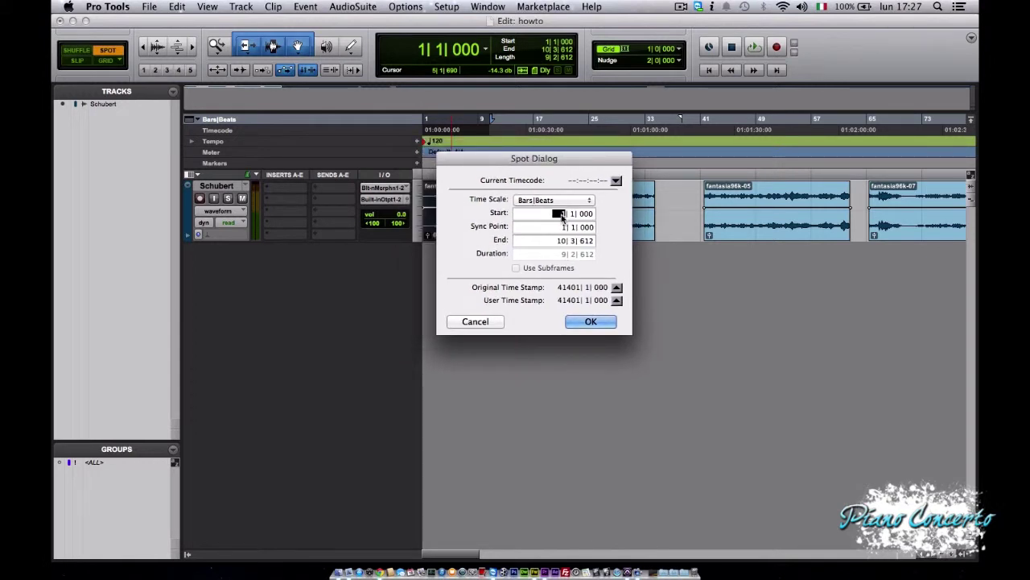
pyautogui.write('2')
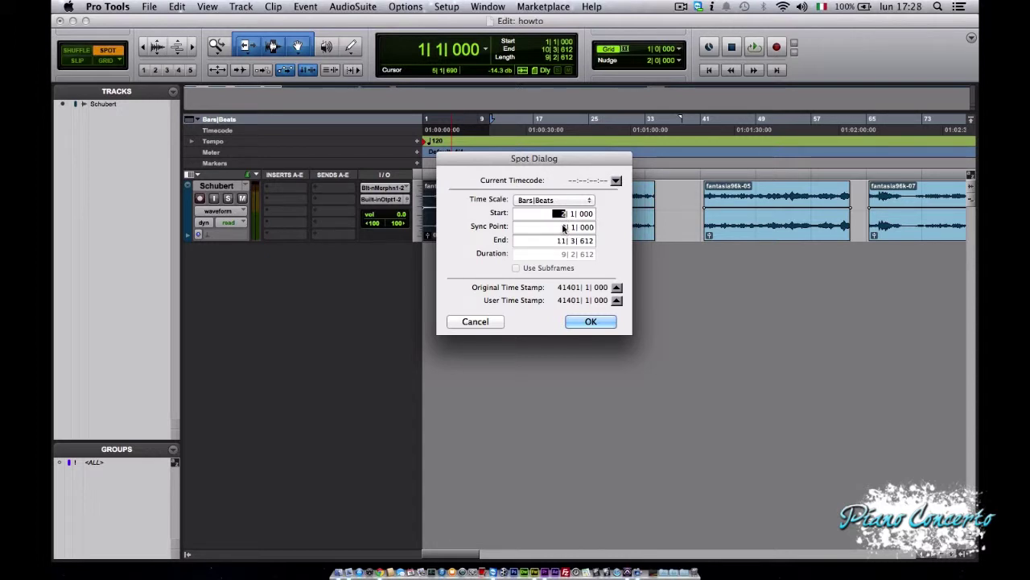
pyautogui.click(572, 213)
pyautogui.write('3')
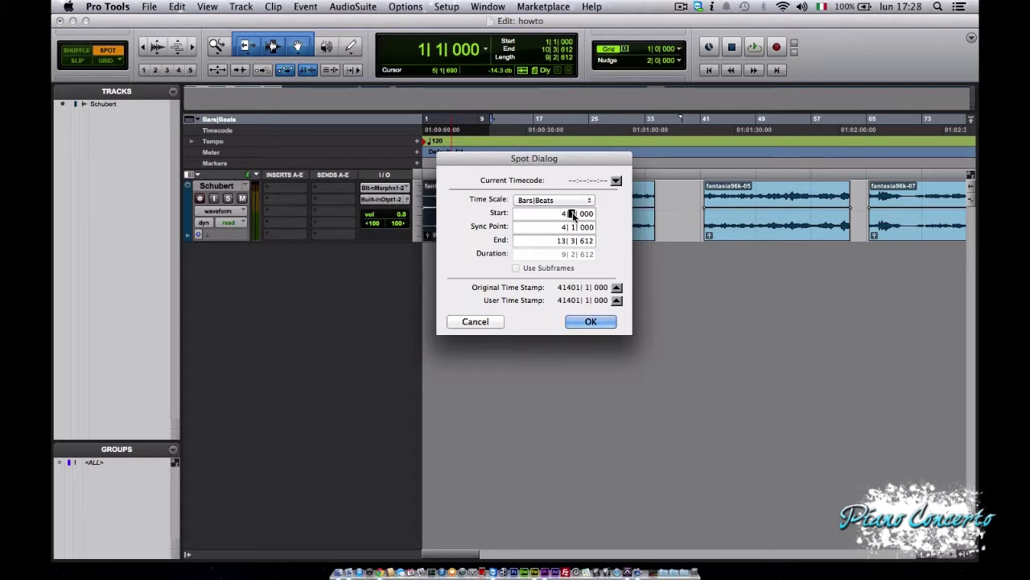
pyautogui.click(585, 214)
pyautogui.write('1015')
pyautogui.click(592, 321)
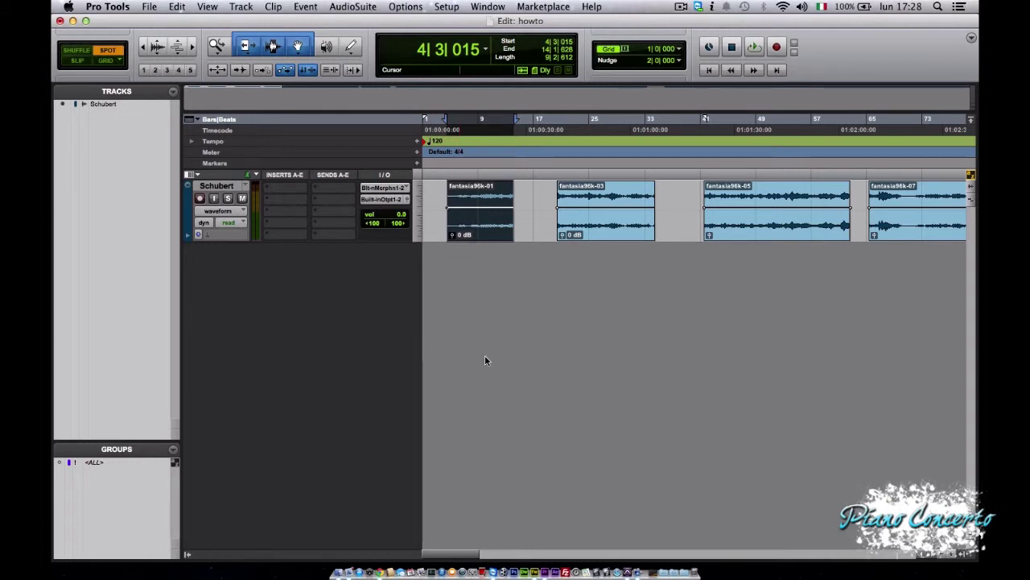
# - In Slip mode, move fantasia96k-01 freely over the beginning of fantasia96k-03 and back to about 5|3|455
pyautogui.click(76, 62)
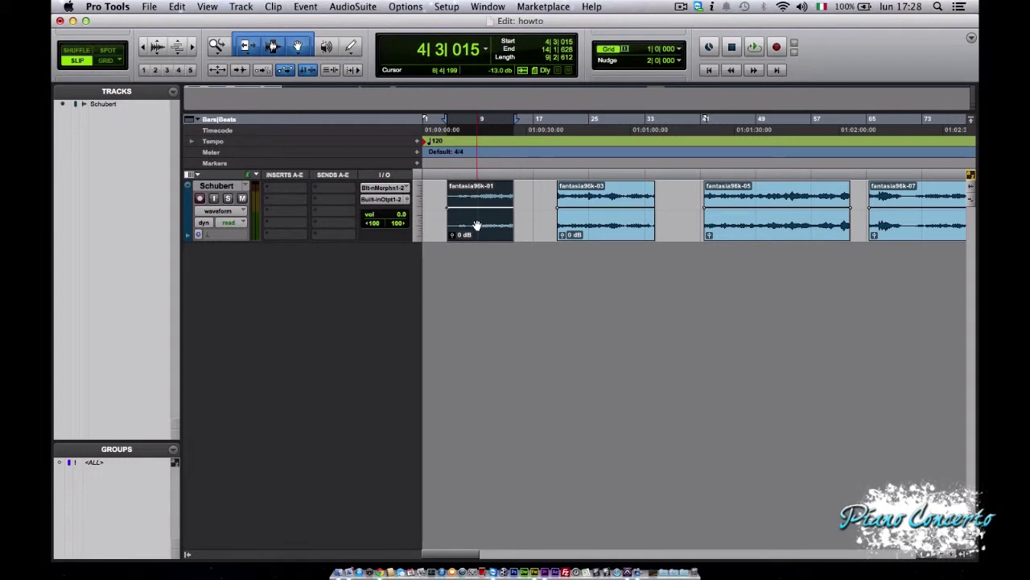
pyautogui.moveTo(476, 225); pyautogui.dragTo(517, 228)
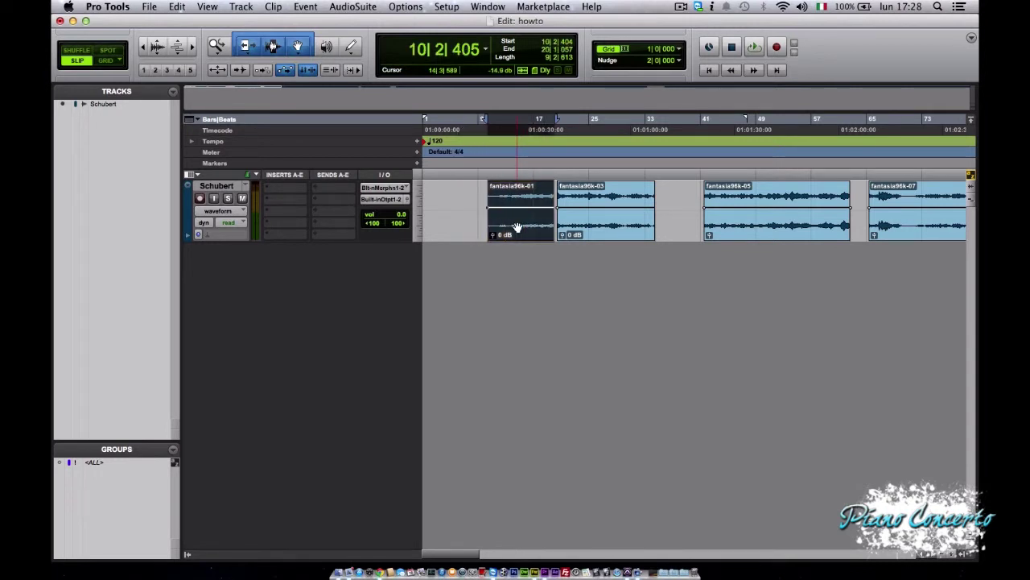
pyautogui.moveTo(516, 228); pyautogui.dragTo(550, 227)
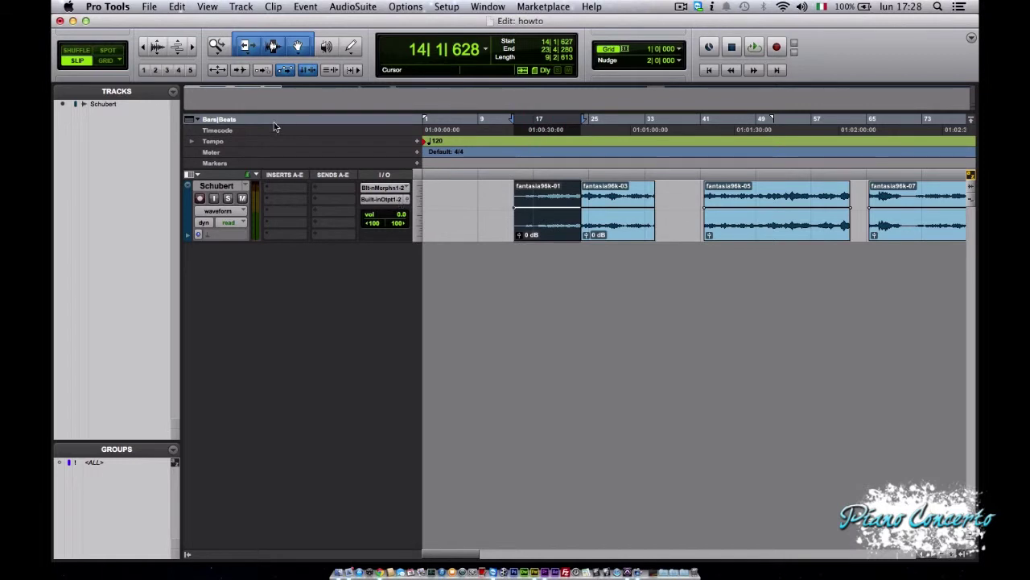
pyautogui.moveTo(543, 228); pyautogui.dragTo(484, 226)
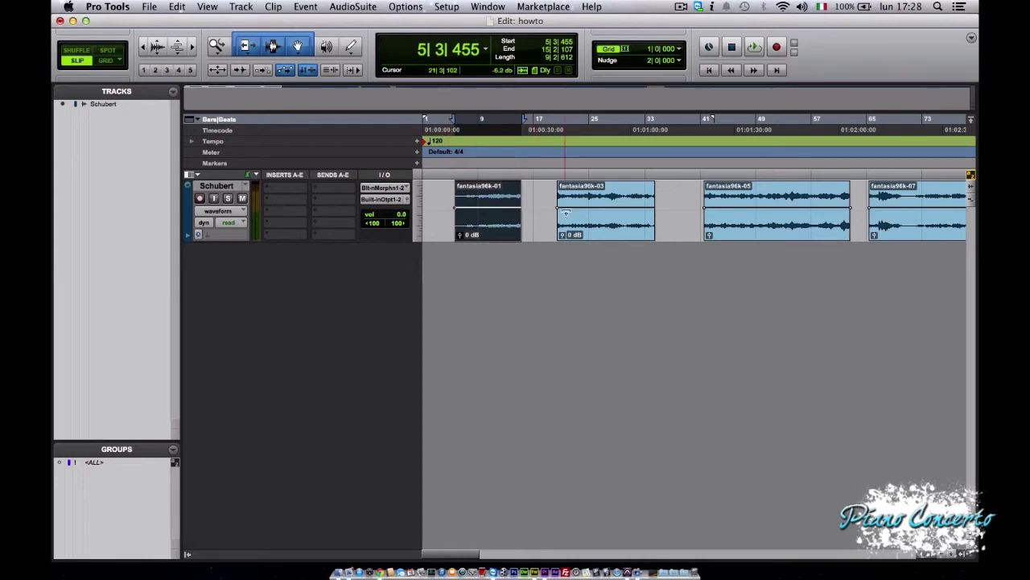
# - Switch to Grid mode with an eighth-note grid value (0|0|480) and move fantasia96k-01 to 5|1|480
pyautogui.click(104, 61)
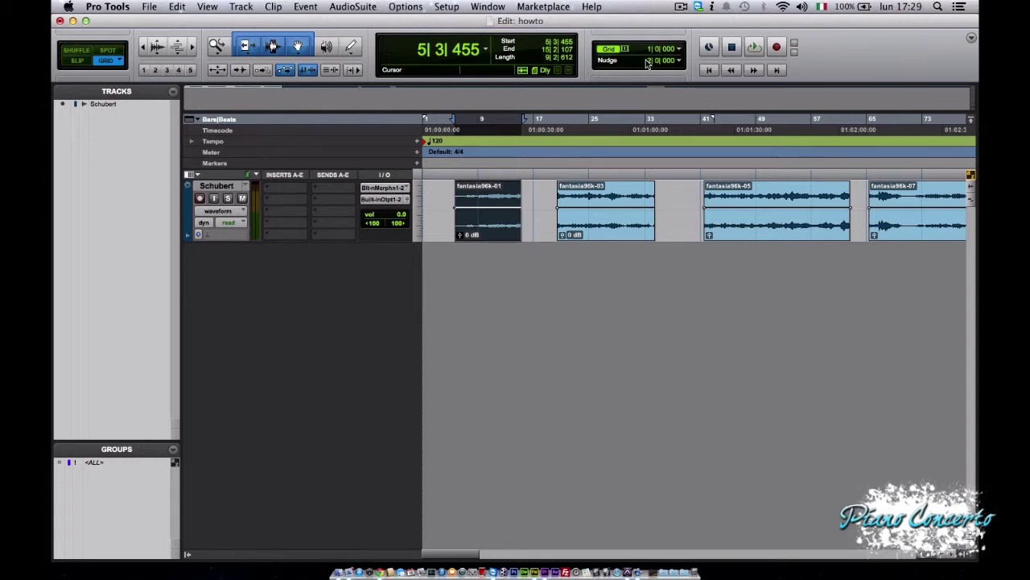
pyautogui.click(607, 50)
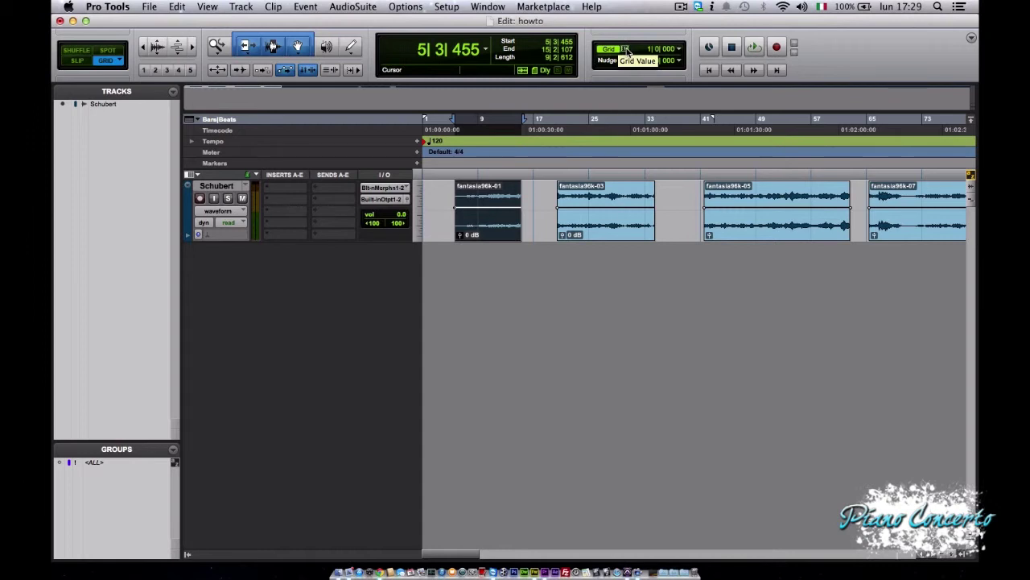
pyautogui.click(626, 50)
pyautogui.click(648, 87)
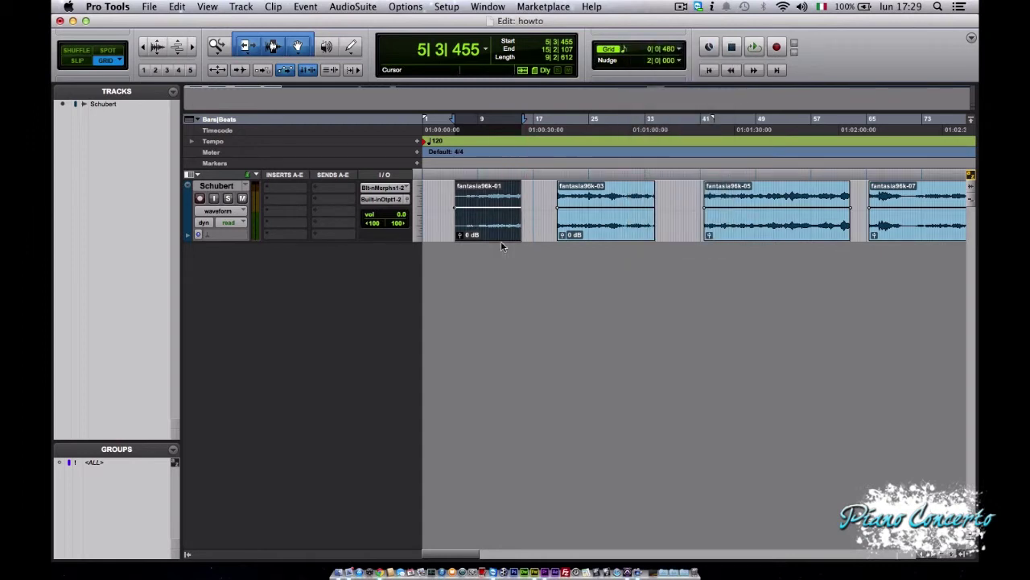
pyautogui.moveTo(489, 226); pyautogui.dragTo(478, 226)
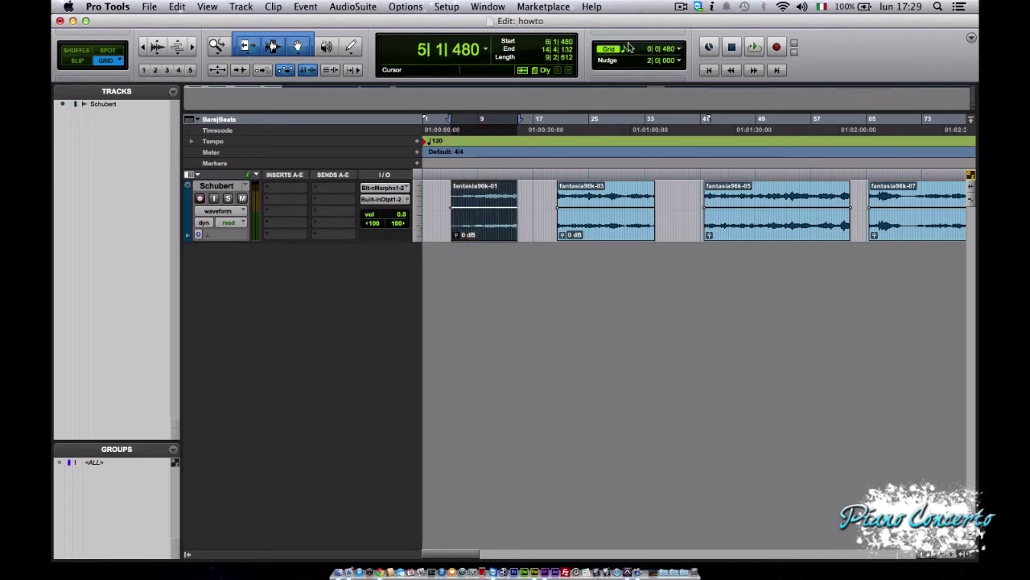
# - Set the grid value to 1/2 note and move fantasia96k-01 along the grid to 10|1|000
pyautogui.click(632, 48)
pyautogui.click(651, 30)
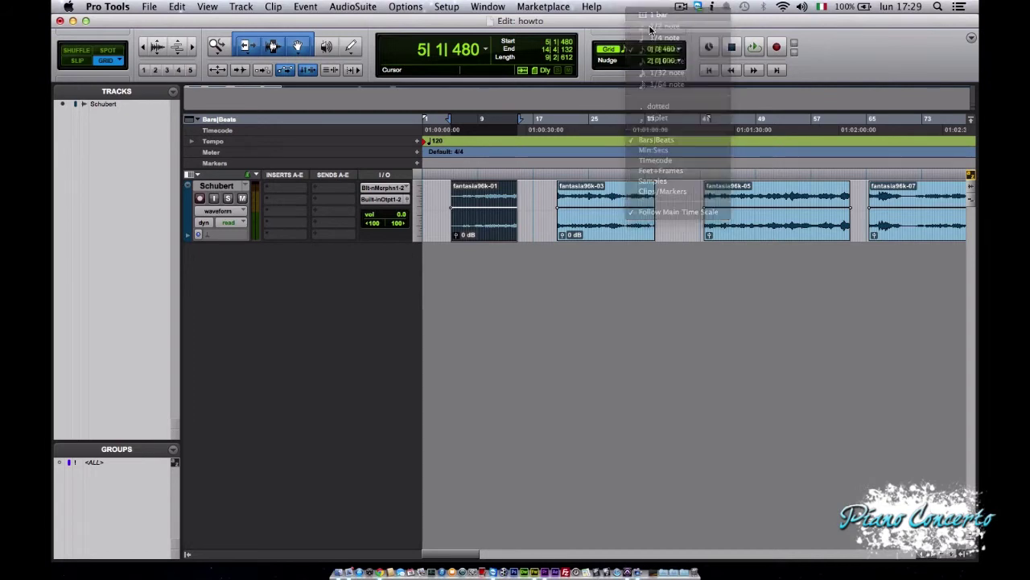
pyautogui.moveTo(486, 233); pyautogui.dragTo(518, 233)
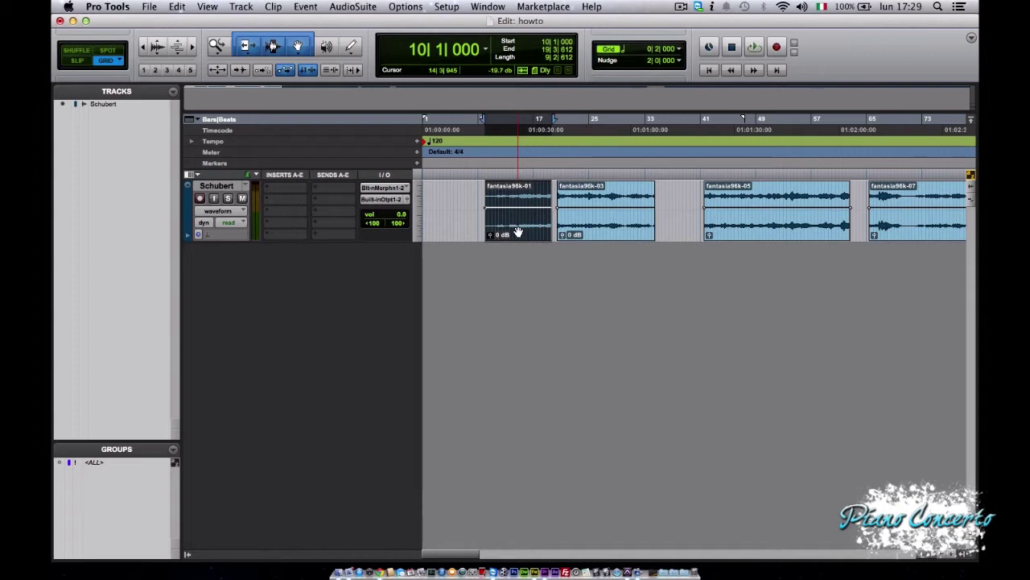